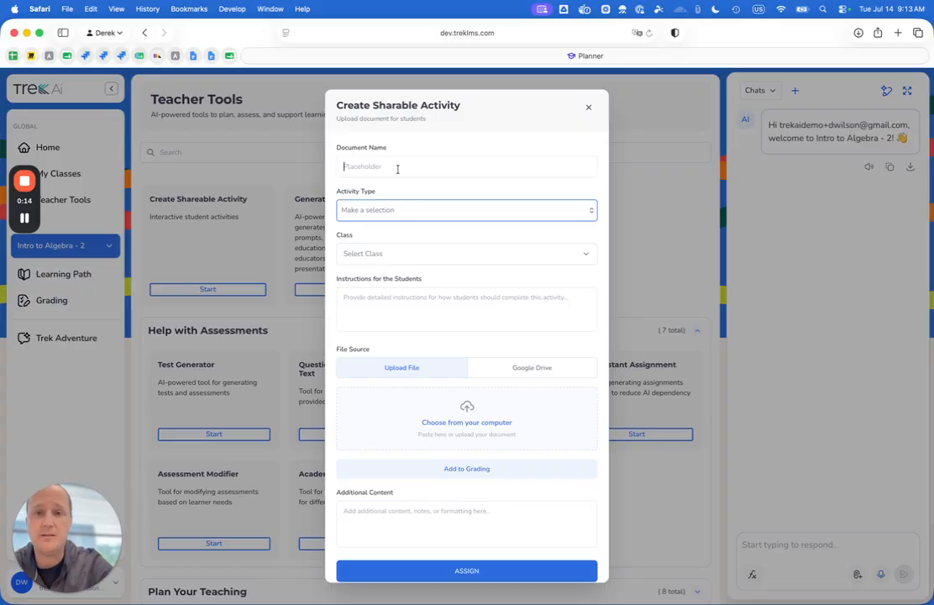
Name the document "Great Gatsby Paper Check" and set its activity type to Rubric
{"action": "type", "text": "Great Gat"}
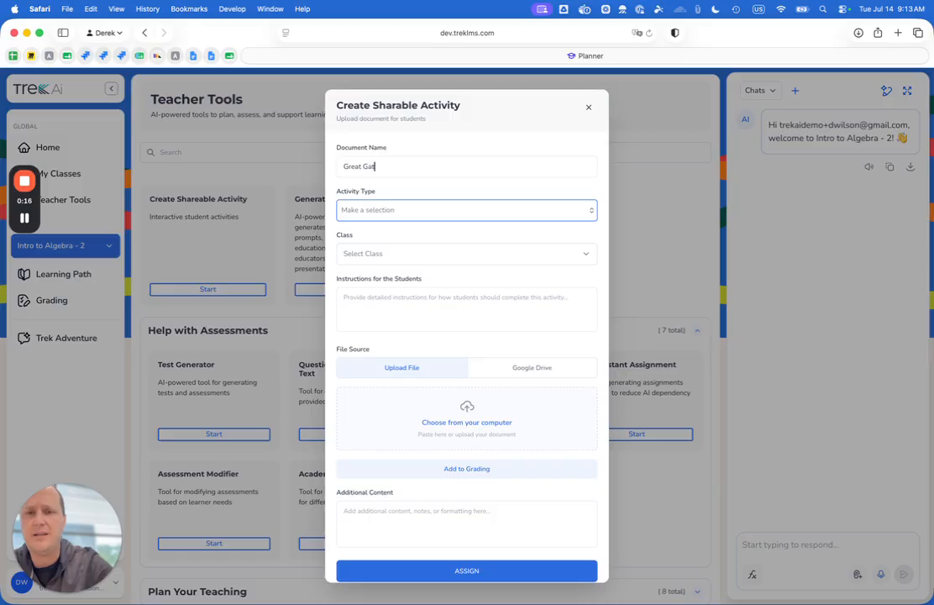
{"action": "type", "text": "sby P"}
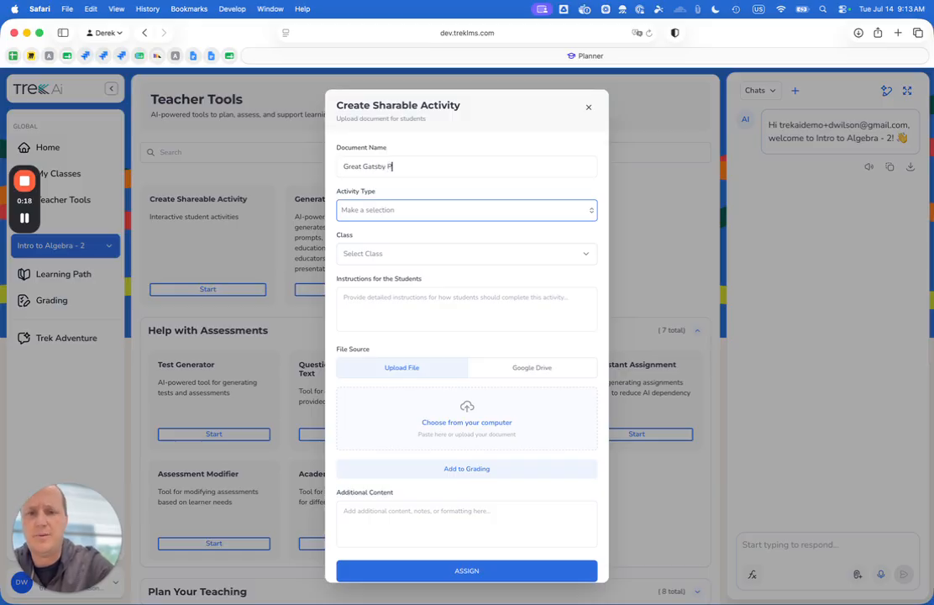
{"action": "type", "text": "aper Check"}
{"action": "left_click", "coordinate": [391, 210]}
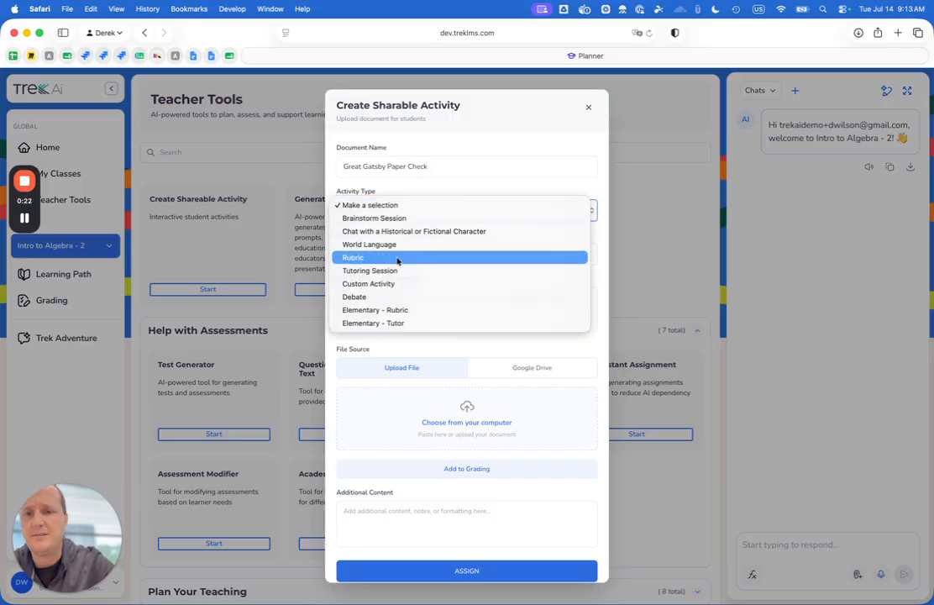
{"action": "left_click", "coordinate": [398, 257]}
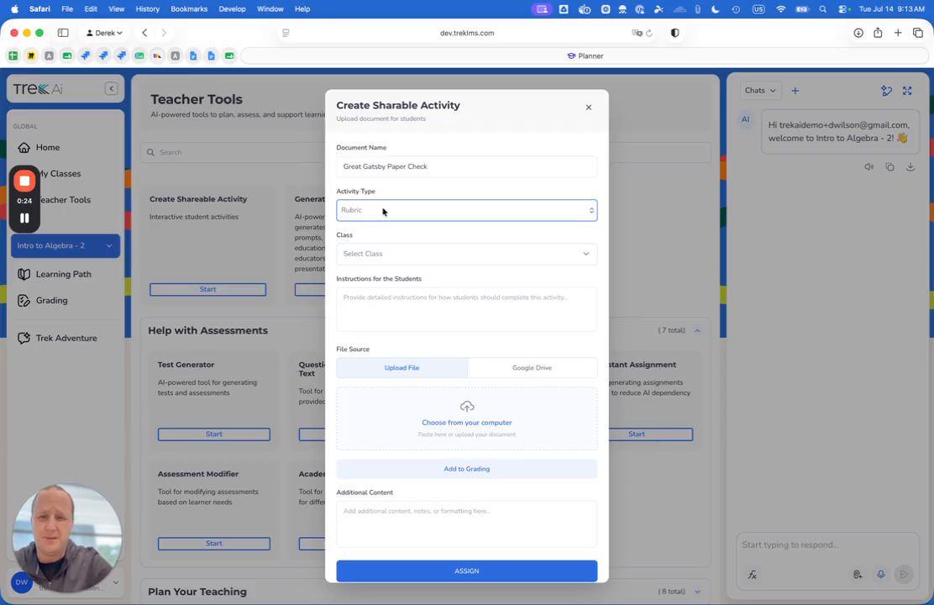
Try Brainstorm Session, Chat with a Historical or Fictional Character and World Language as activity types, and return to Rubric
{"action": "left_click", "coordinate": [383, 211]}
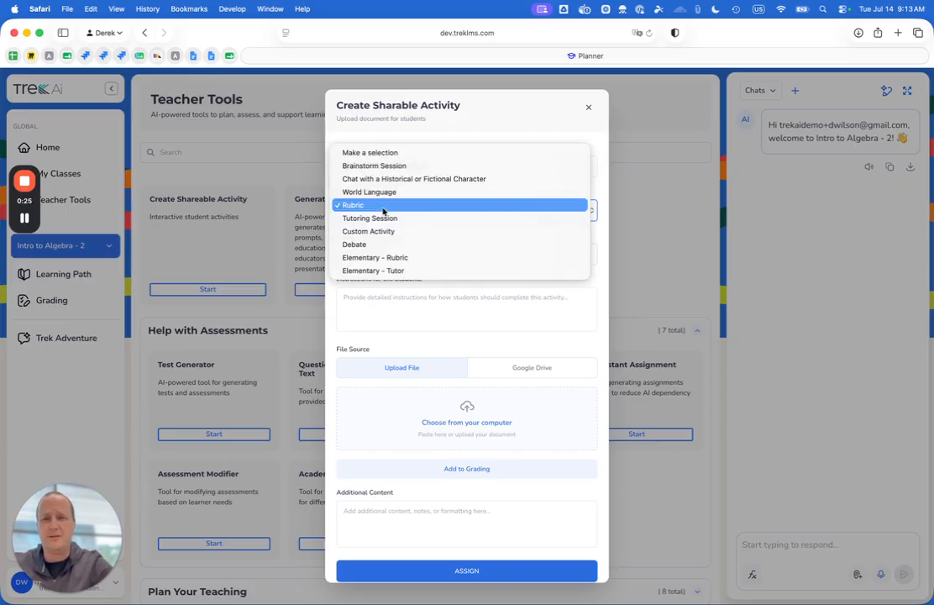
{"action": "left_click", "coordinate": [375, 165]}
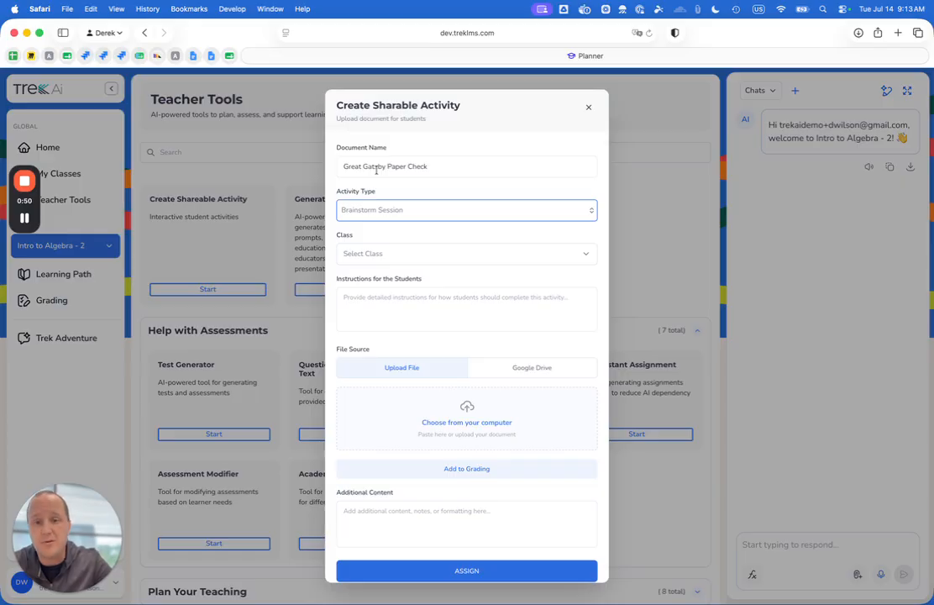
{"action": "left_click", "coordinate": [376, 211]}
{"action": "left_click", "coordinate": [378, 218]}
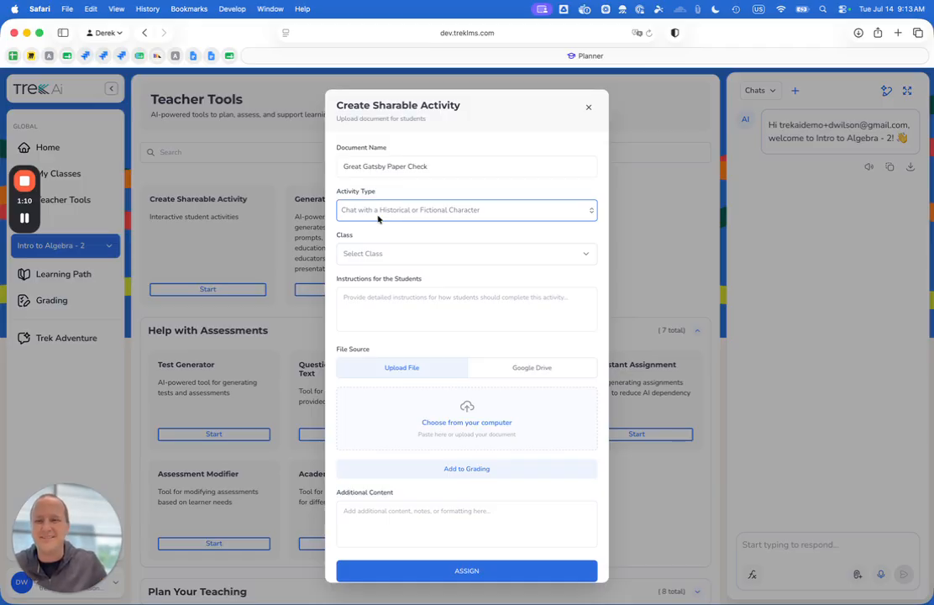
{"action": "left_click", "coordinate": [378, 218]}
{"action": "left_click", "coordinate": [378, 218]}
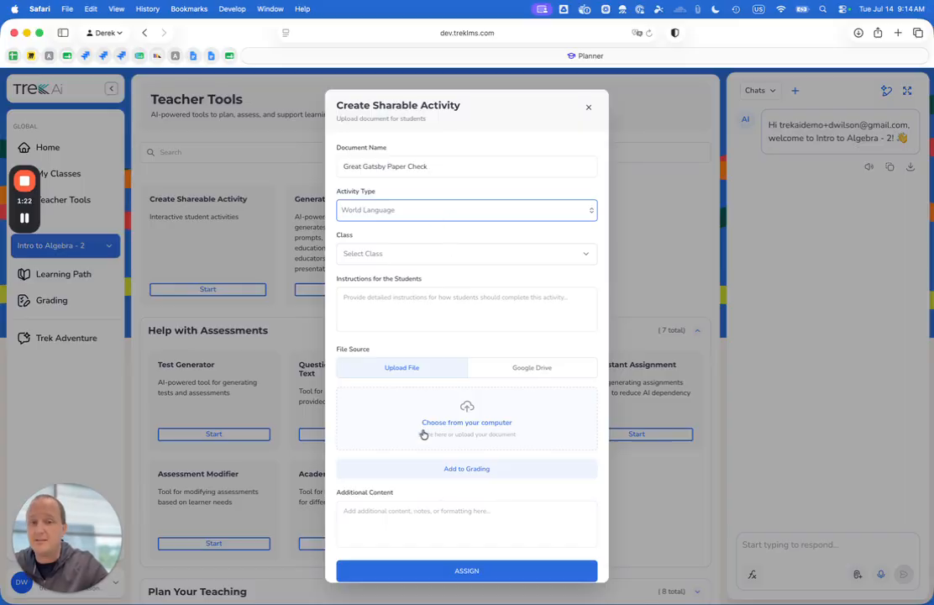
{"action": "left_click", "coordinate": [451, 215]}
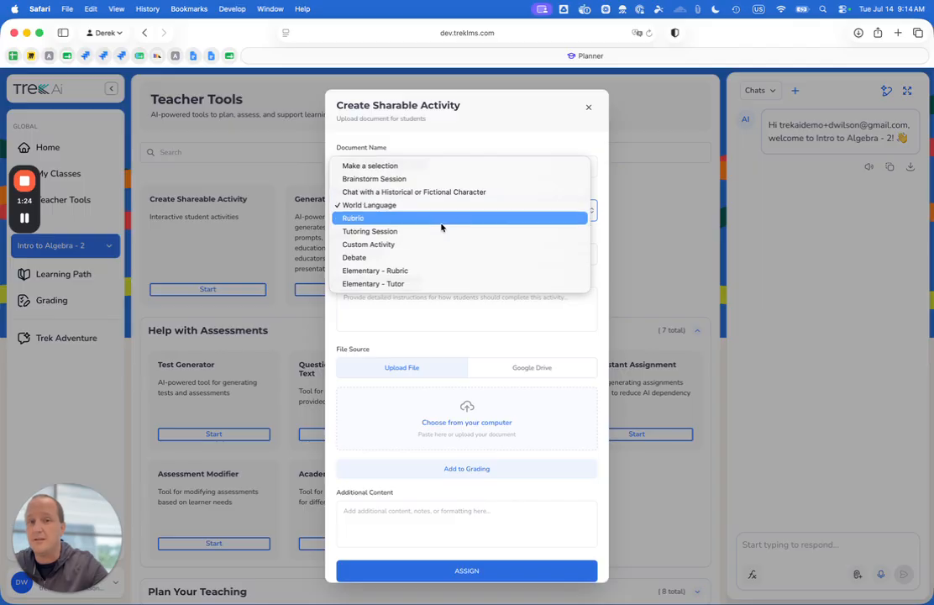
{"action": "left_click", "coordinate": [444, 222]}
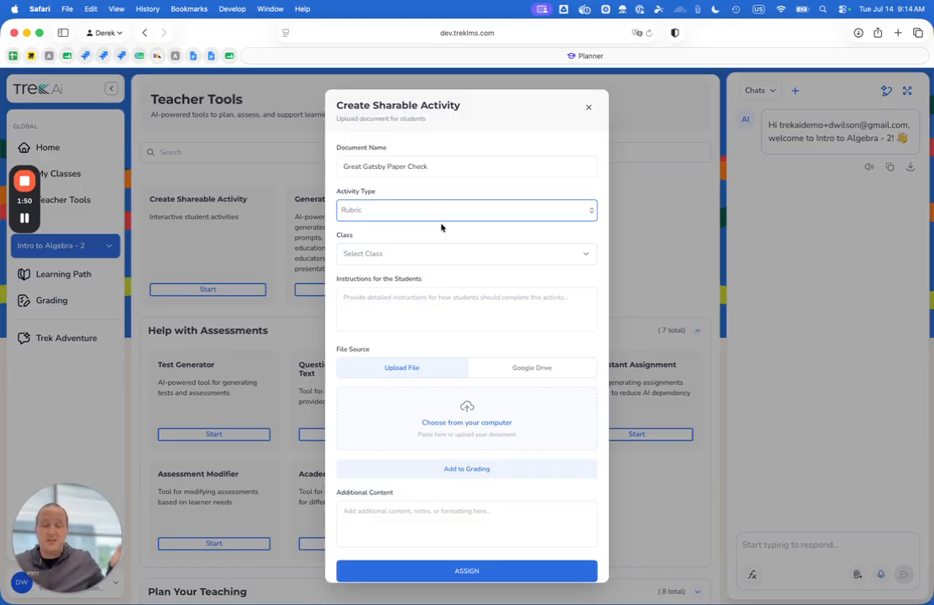
Try Tutoring Session and Debate as the activity type, and set it back to Rubric
{"action": "left_click", "coordinate": [441, 213]}
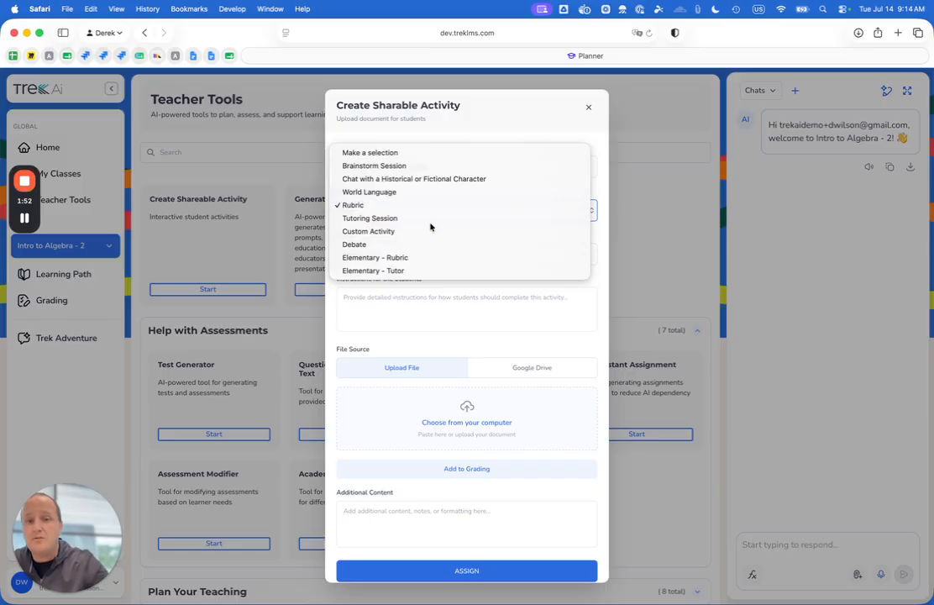
{"action": "left_click", "coordinate": [429, 219]}
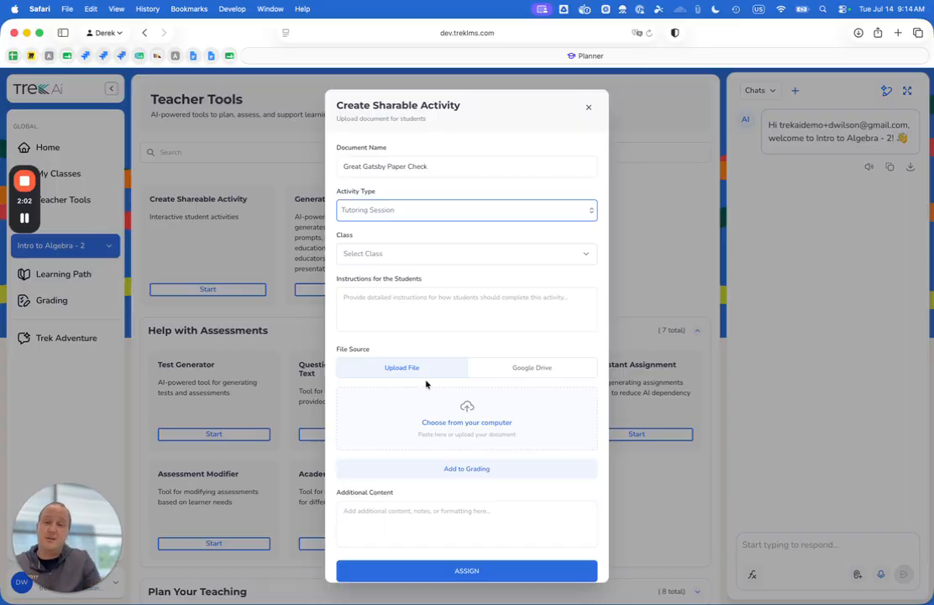
{"action": "left_click", "coordinate": [432, 209]}
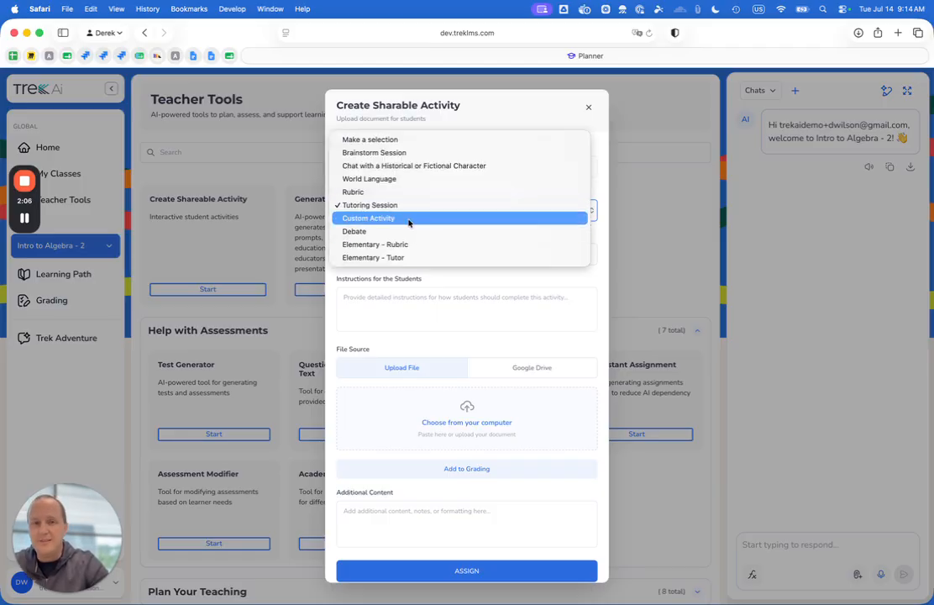
{"action": "left_click", "coordinate": [410, 231]}
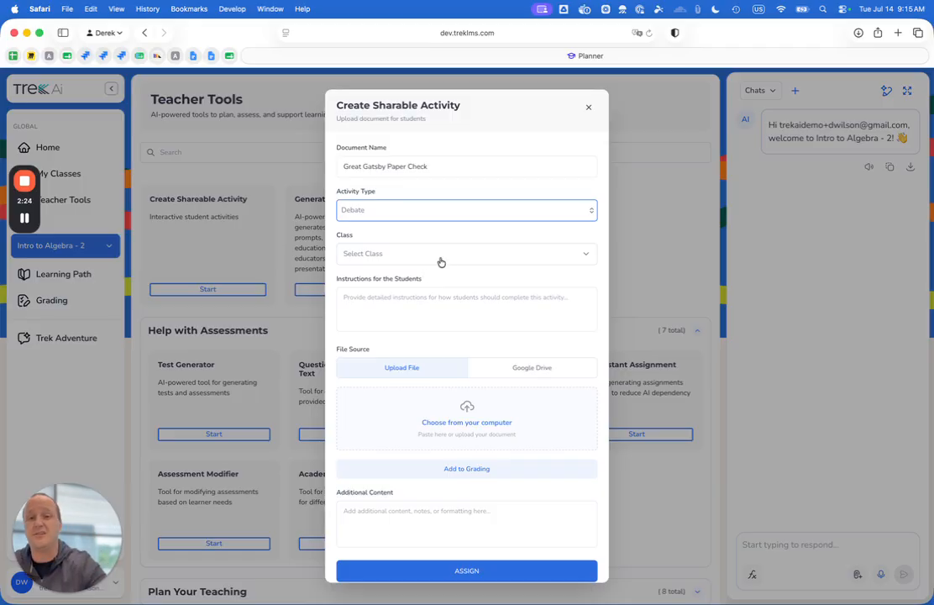
{"action": "left_click", "coordinate": [434, 217]}
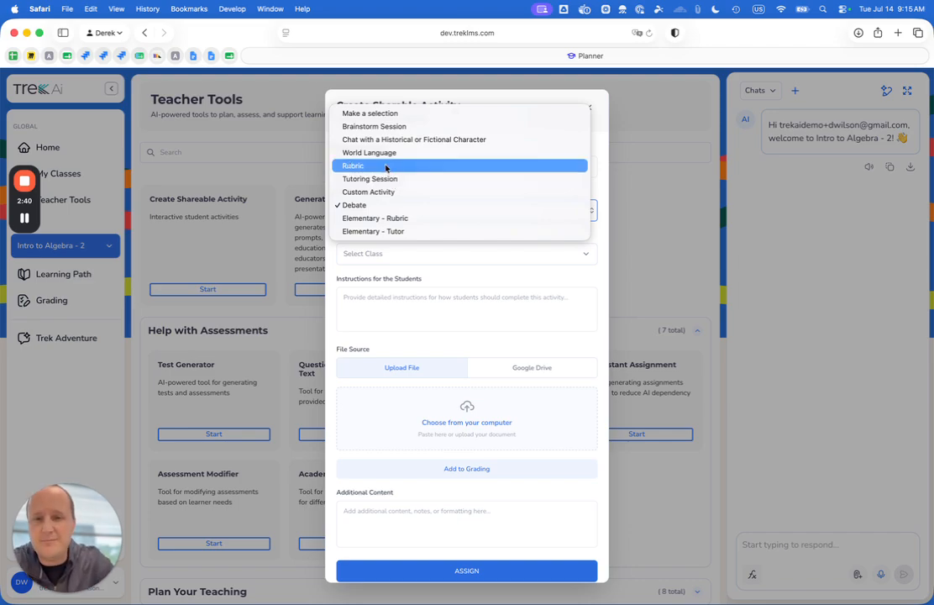
{"action": "left_click", "coordinate": [391, 166]}
Choose only class 2 for the activity, leaving class 3 unselected
{"action": "left_click", "coordinate": [395, 255]}
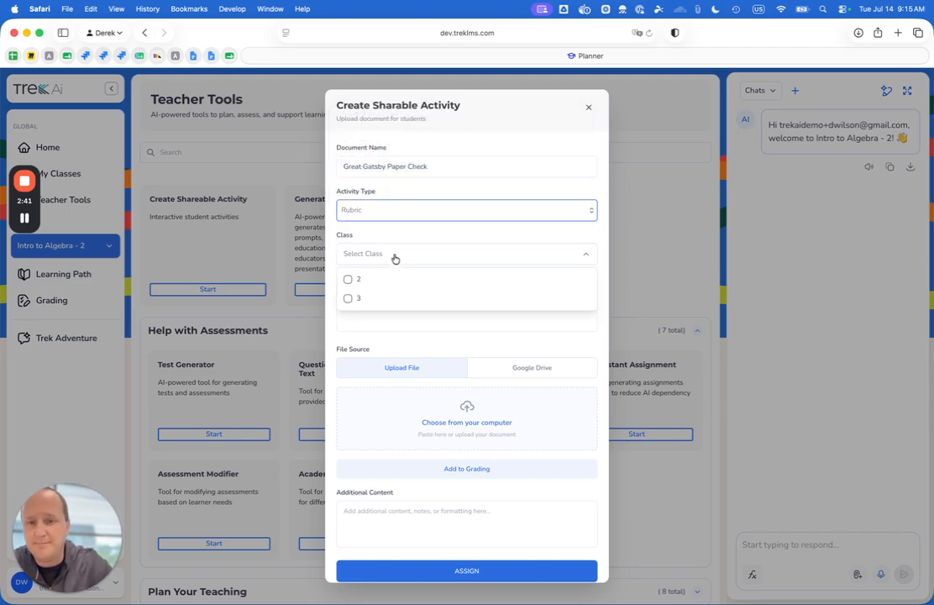
{"action": "left_click", "coordinate": [349, 279]}
{"action": "left_click", "coordinate": [346, 301]}
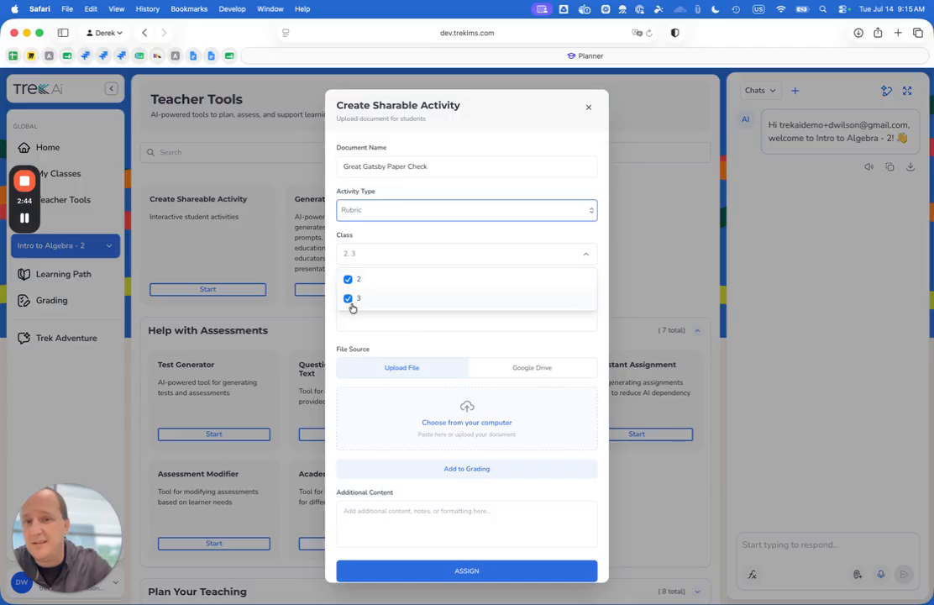
{"action": "left_click", "coordinate": [347, 301]}
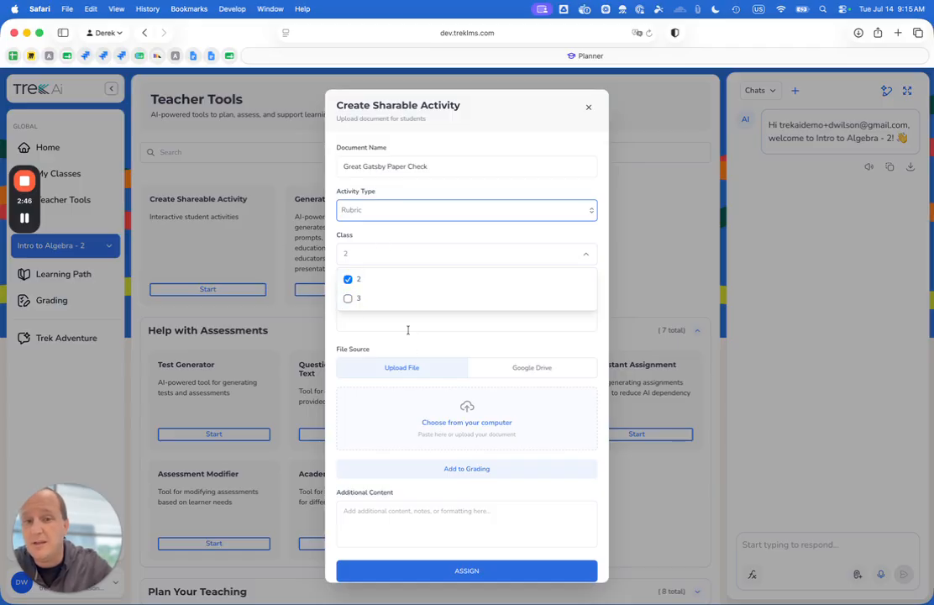
{"action": "left_click", "coordinate": [486, 253]}
Enter the student instructions "Chat with Trek about your Great Gatsby Paper. It'll help!"
{"action": "left_click", "coordinate": [433, 311]}
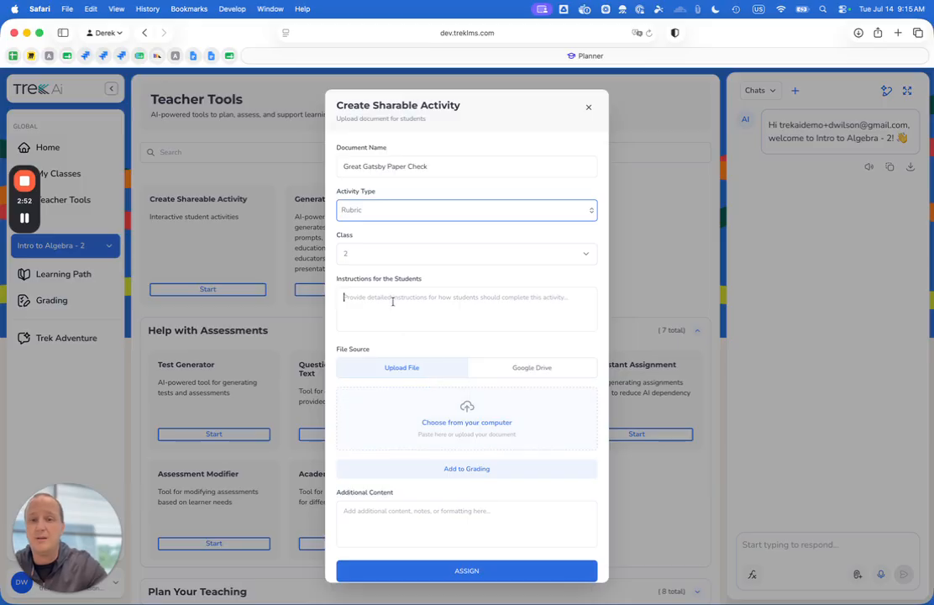
{"action": "type", "text": "Chat with Trek about your"}
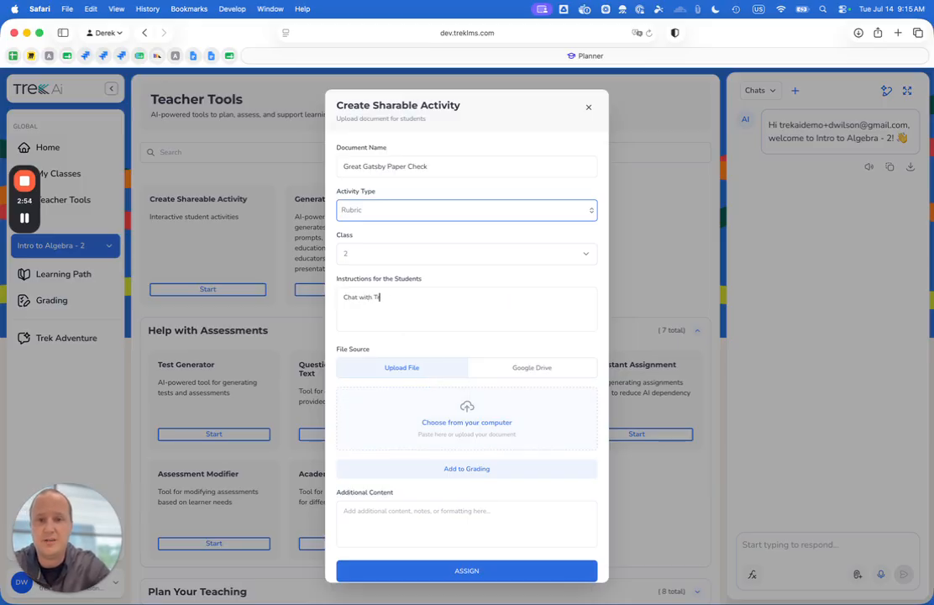
{"action": "type", "text": " Grea"}
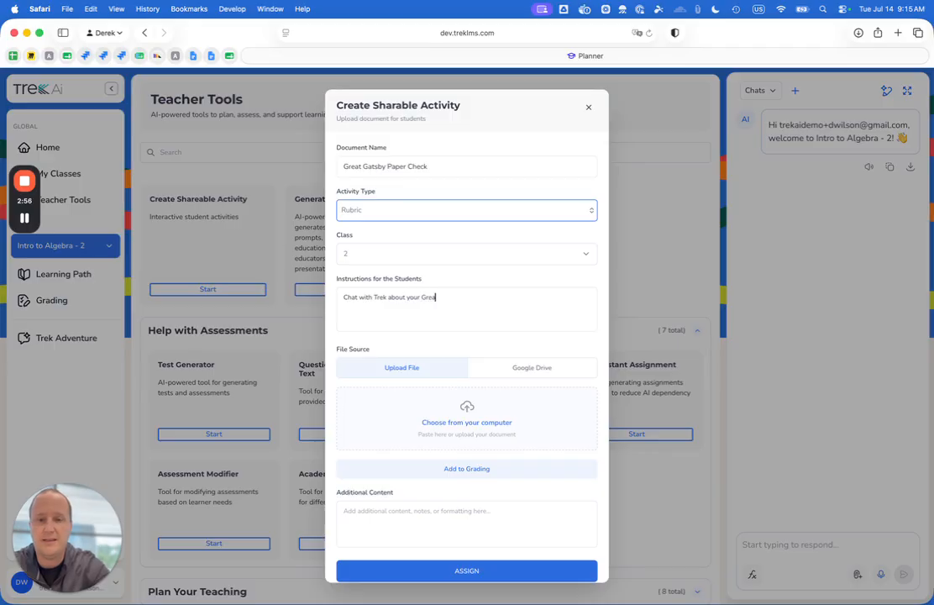
{"action": "type", "text": "t Gatsby Pap"}
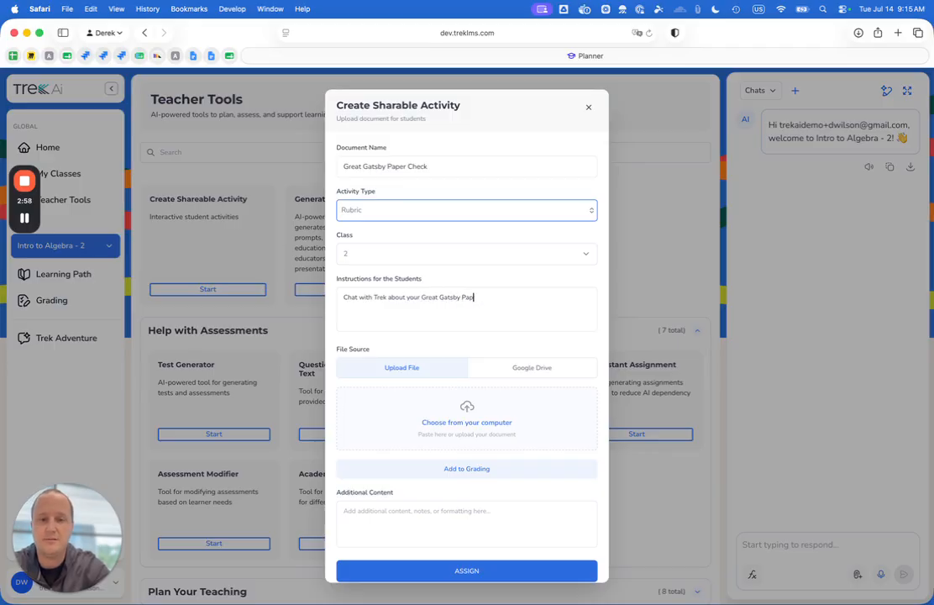
{"action": "type", "text": "er. It'll help!"}
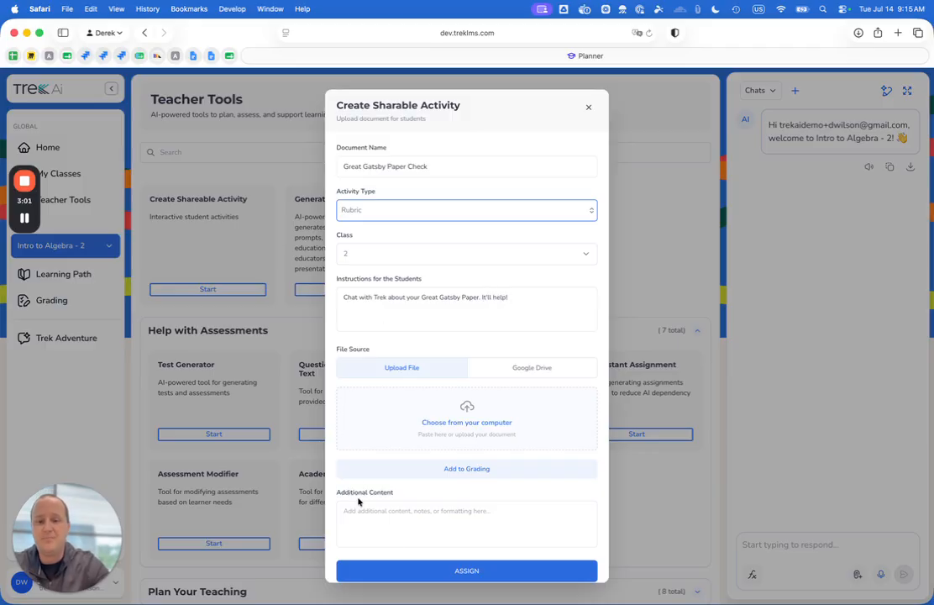
Enter "Be pro genome editing" as example additional content and clear it again
{"action": "left_click", "coordinate": [410, 531]}
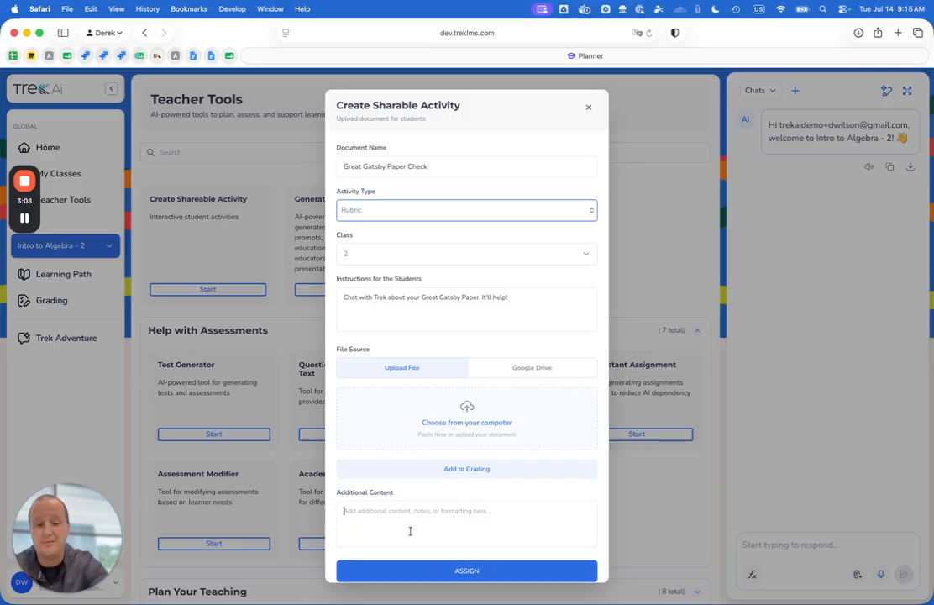
{"action": "type", "text": "Be pro"}
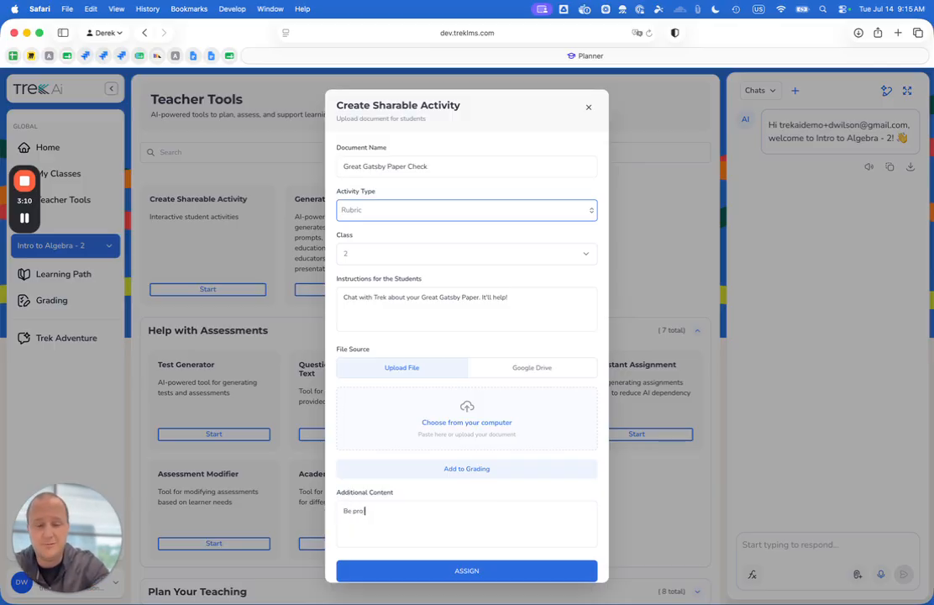
{"action": "type", "text": " genome editing"}
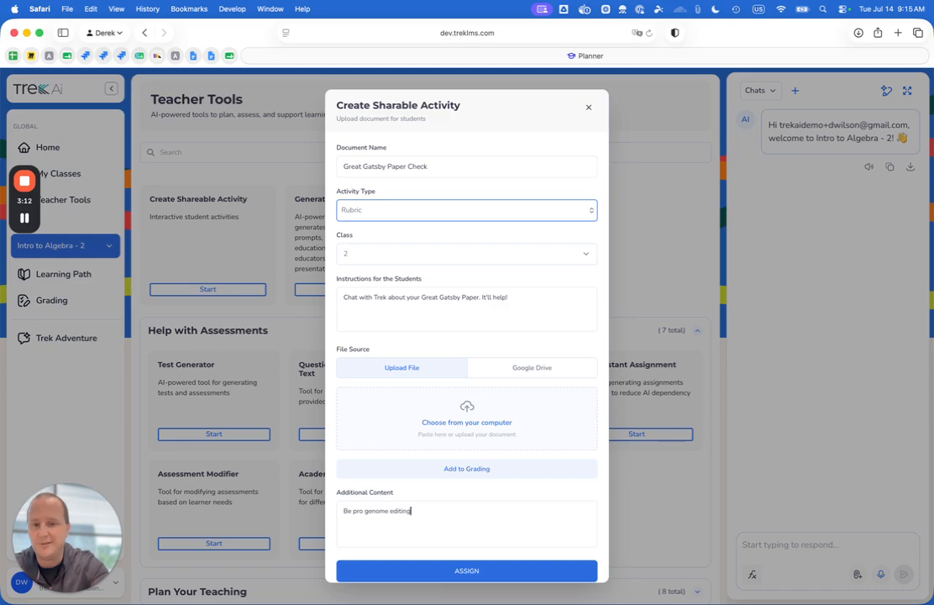
{"action": "key", "text": "super+a"}
{"action": "key", "text": "BackSpace"}
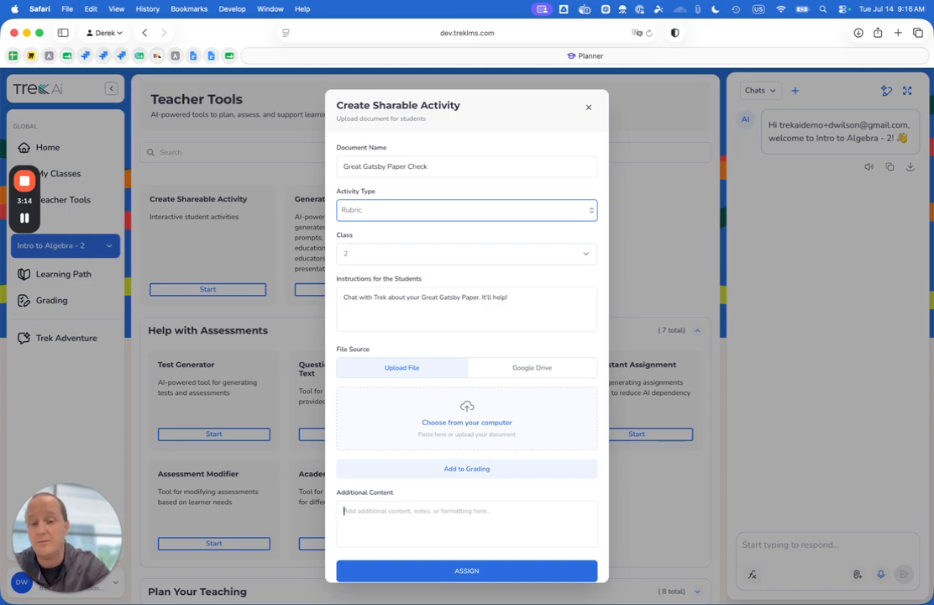
Enter "Beginner Spanish; practice ser versus estar" as example additional content and clear the field
{"action": "type", "text": "Us"}
{"action": "key", "text": "BackSpace"}
{"action": "key", "text": "BackSpace"}
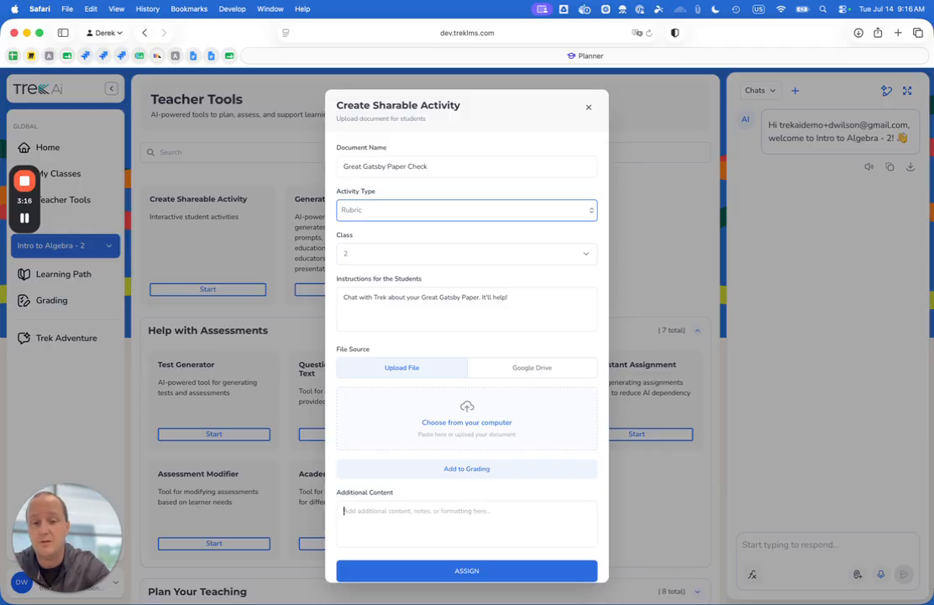
{"action": "type", "text": "Beginner"}
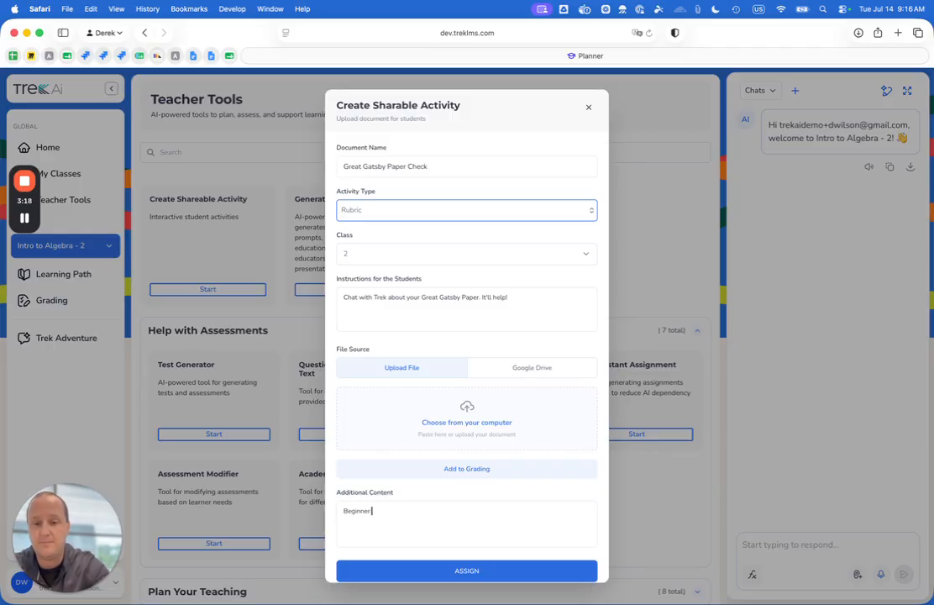
{"action": "type", "text": " Spanish; practice set v"}
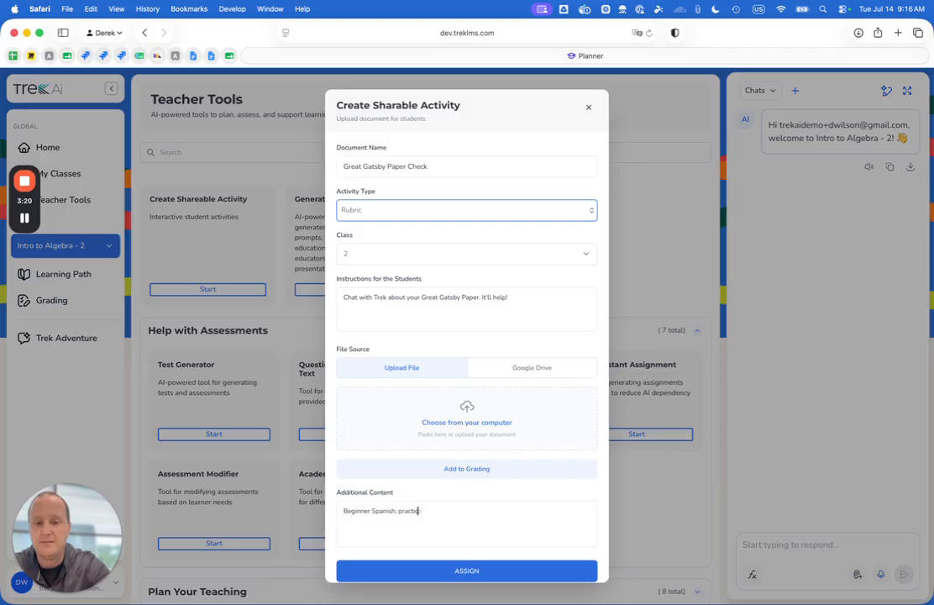
{"action": "key", "text": "BackSpace"}
{"action": "key", "text": "BackSpace"}
{"action": "key", "text": "BackSpace"}
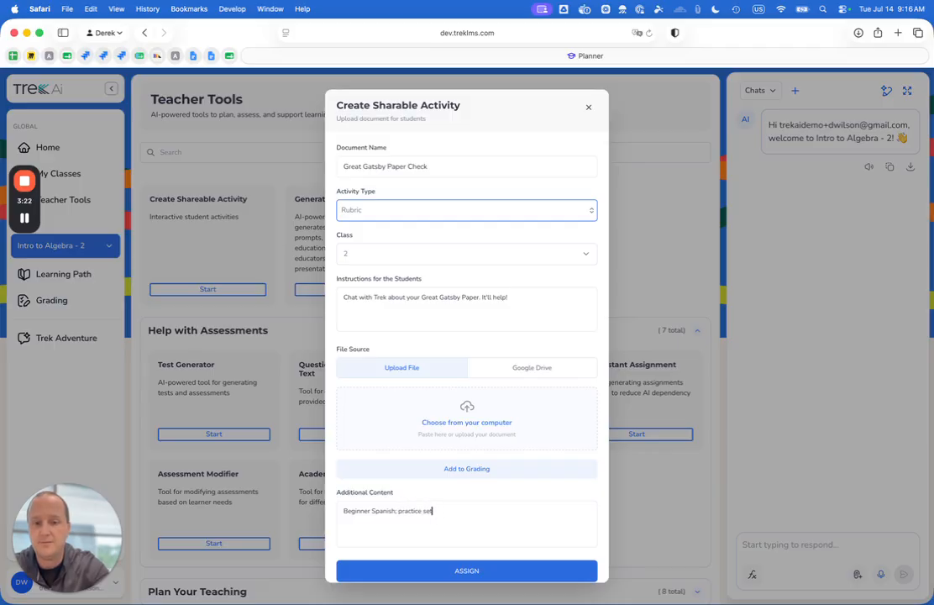
{"action": "type", "text": "r versus estar"}
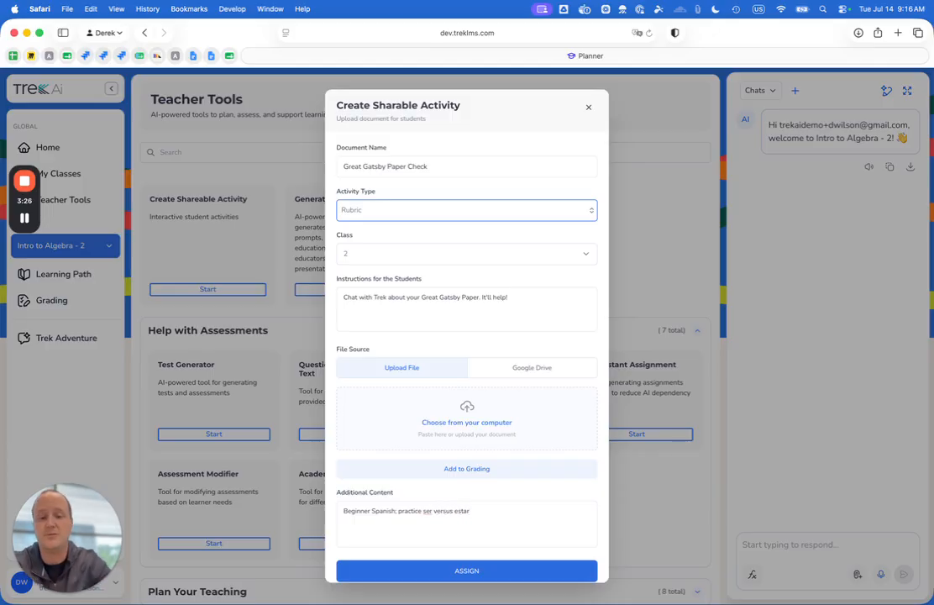
{"action": "key", "text": "super+a"}
{"action": "key", "text": "BackSpace"}
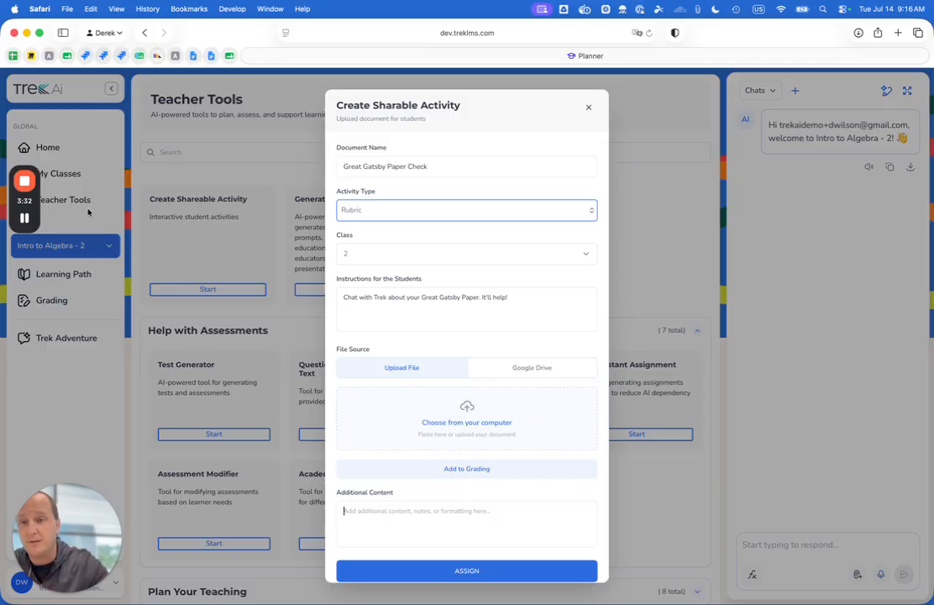
{"action": "mouse_move", "coordinate": [32, 220]}
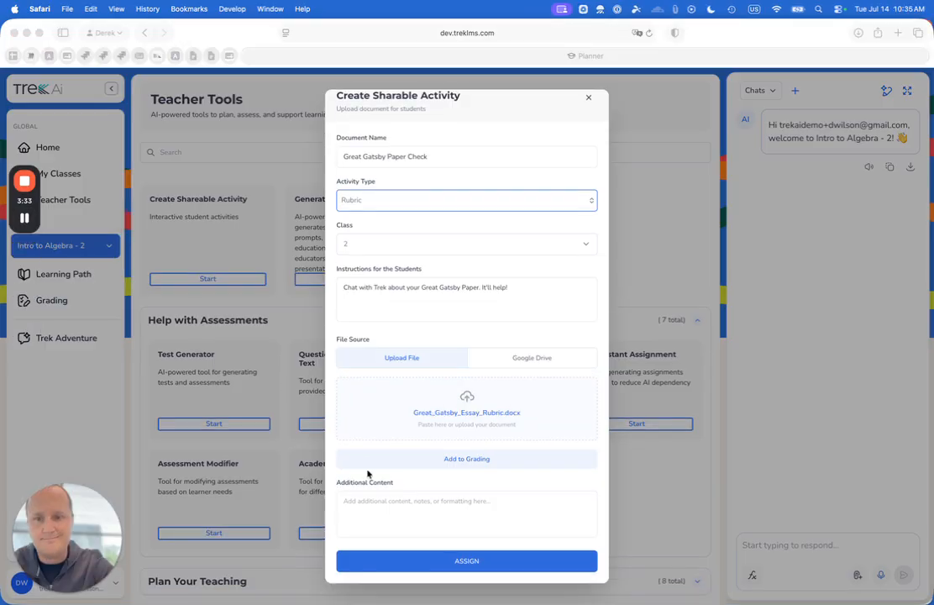
{"action": "left_click", "coordinate": [459, 521]}
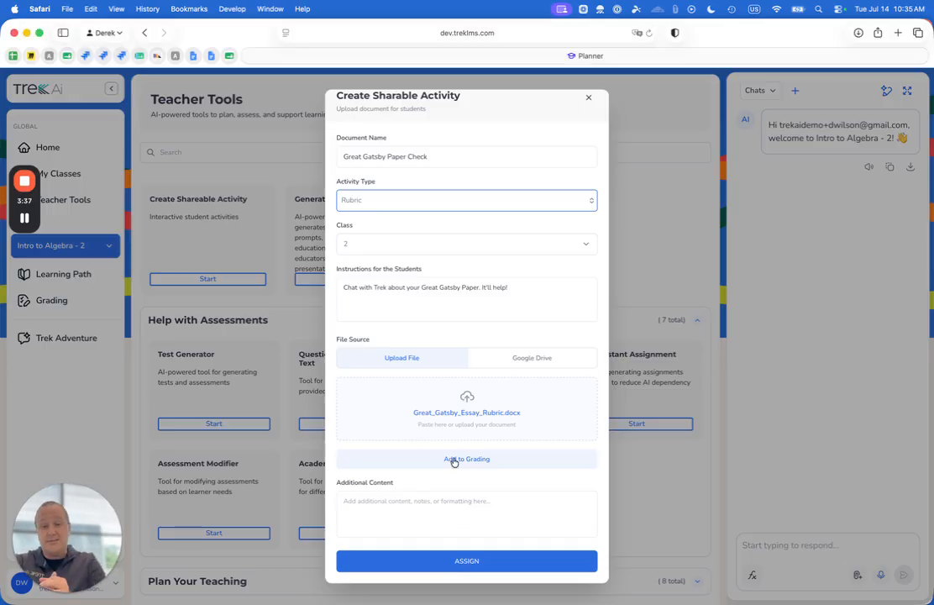
{"action": "left_click", "coordinate": [444, 501]}
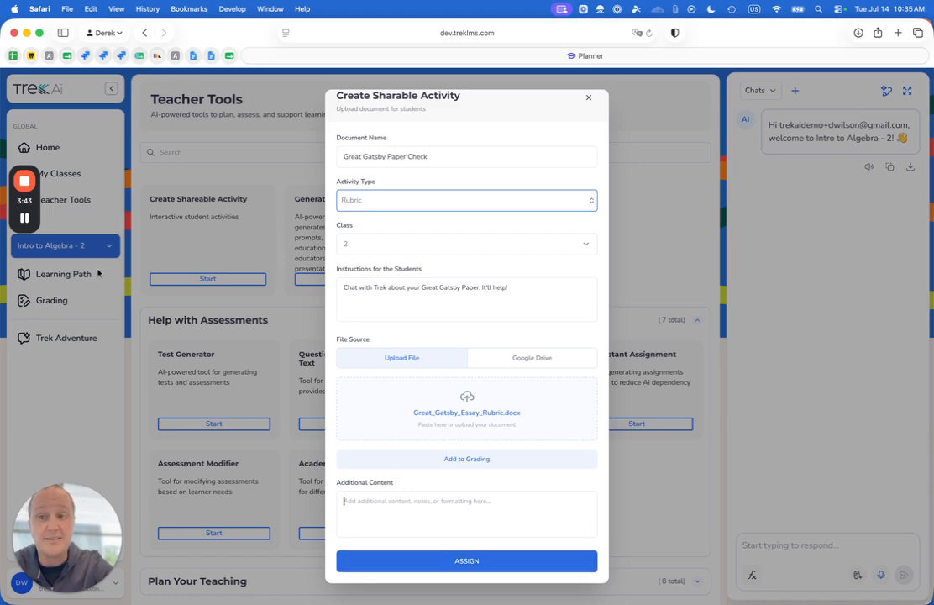
{"action": "scroll", "coordinate": [431, 225], "scroll_direction": "up", "scroll_amount": 1}
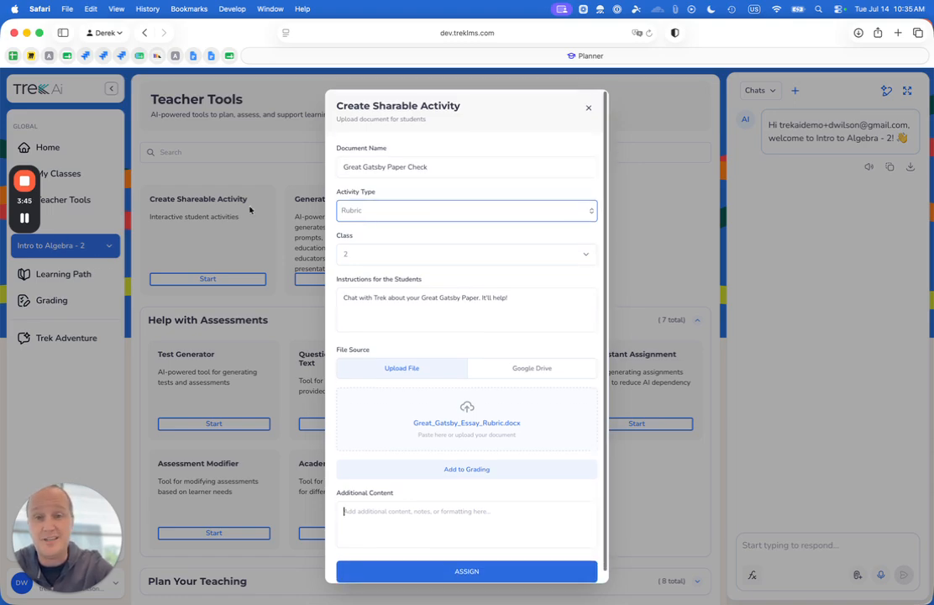
{"action": "left_click", "coordinate": [26, 220]}
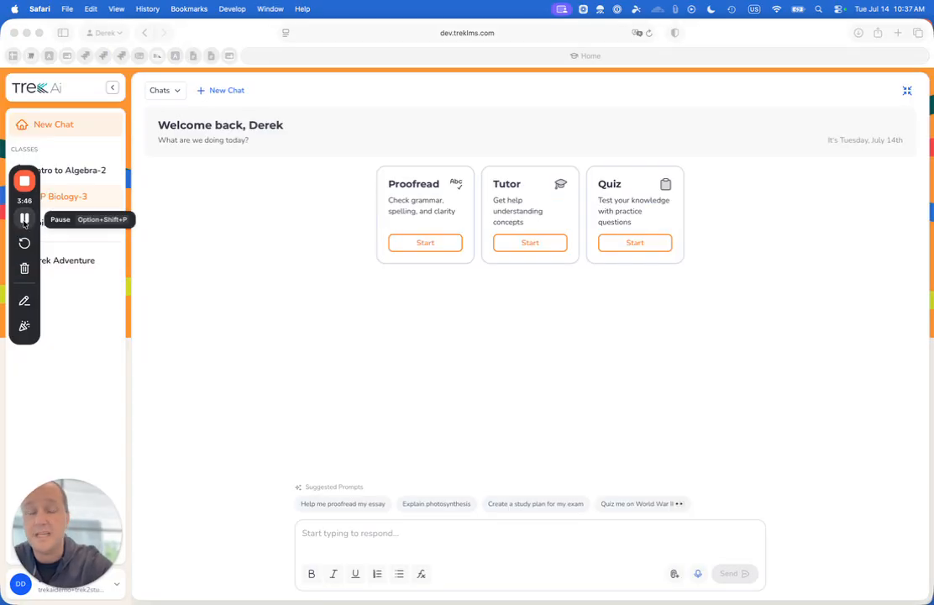